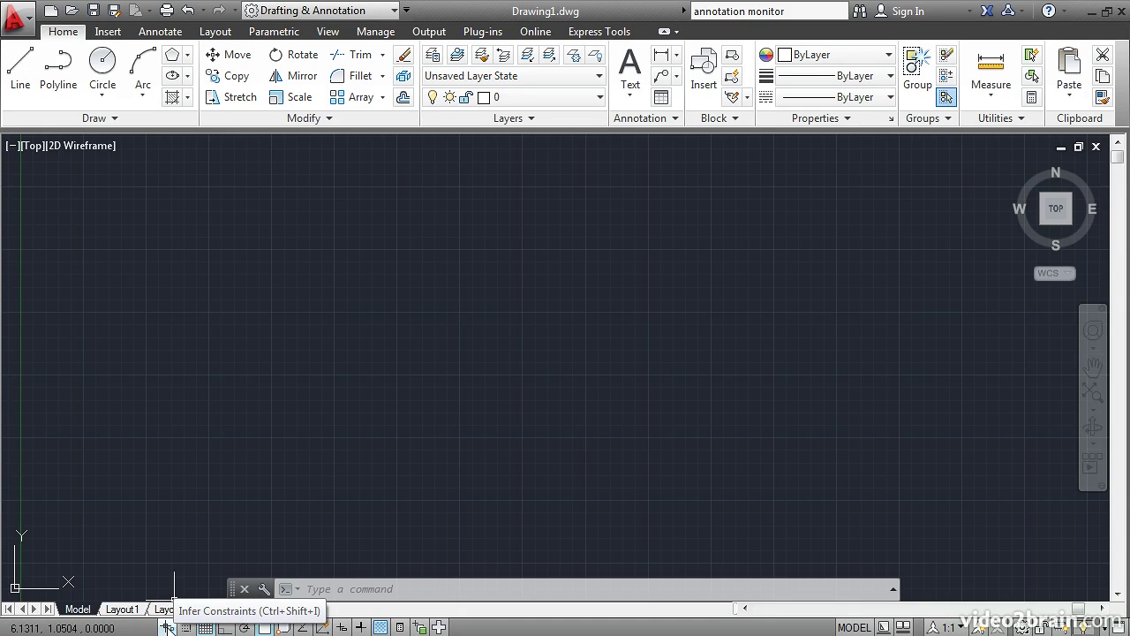
Step: Turn Infer Constraints on and back off
click(167, 625)
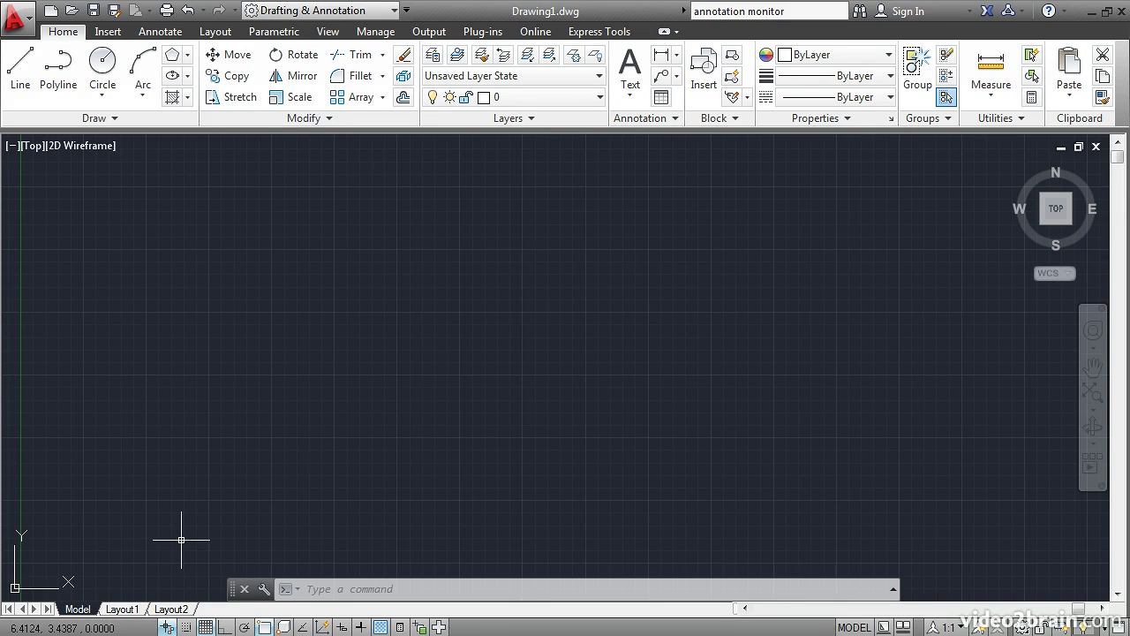
click(168, 625)
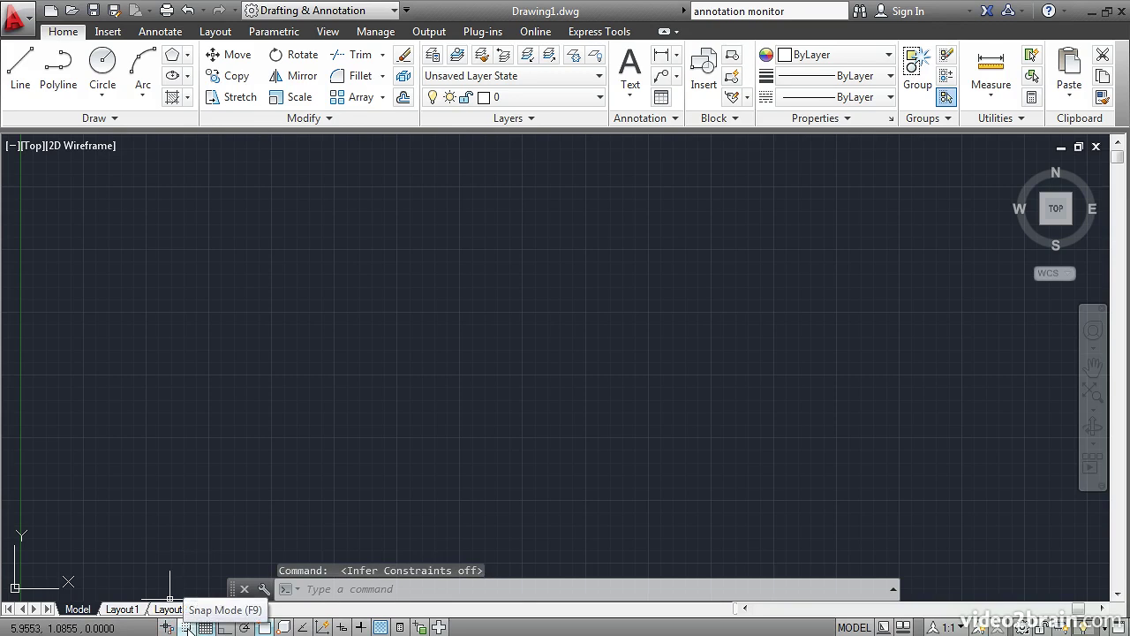
Step: Turn on Snap Mode and review its spacing and snap type in the drafting settings, accepting them as they are
click(186, 626)
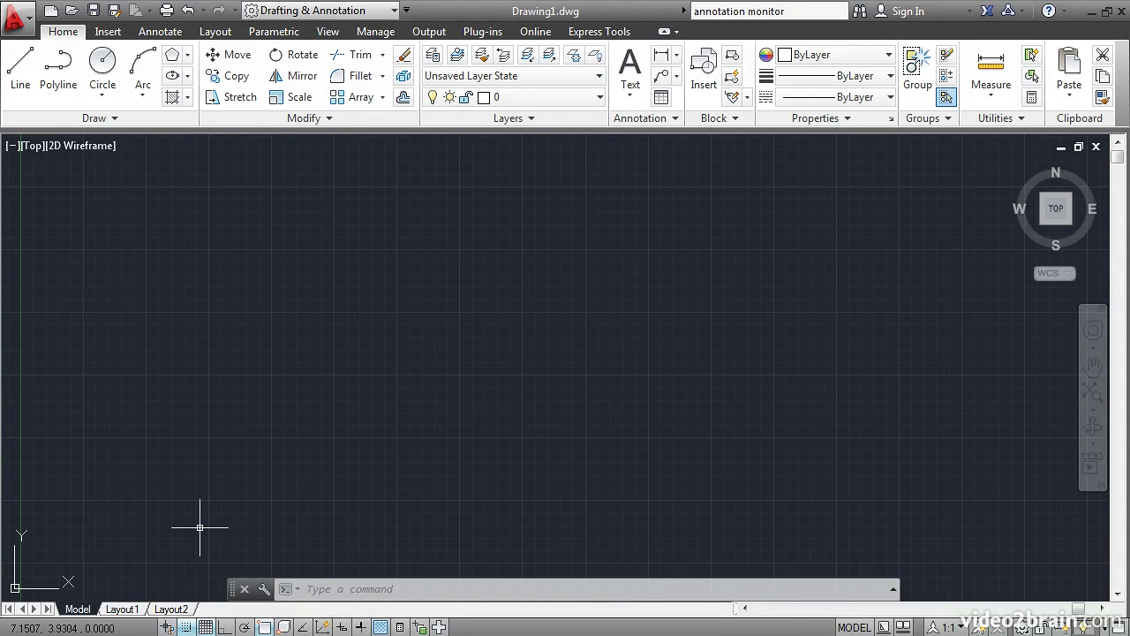
right_click(186, 626)
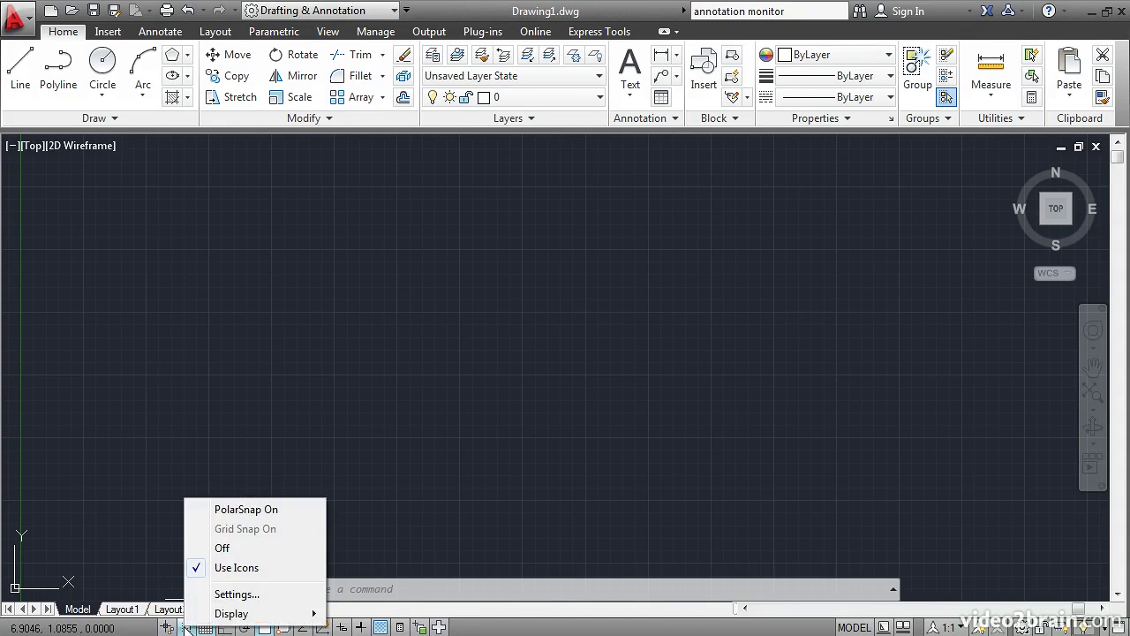
click(237, 594)
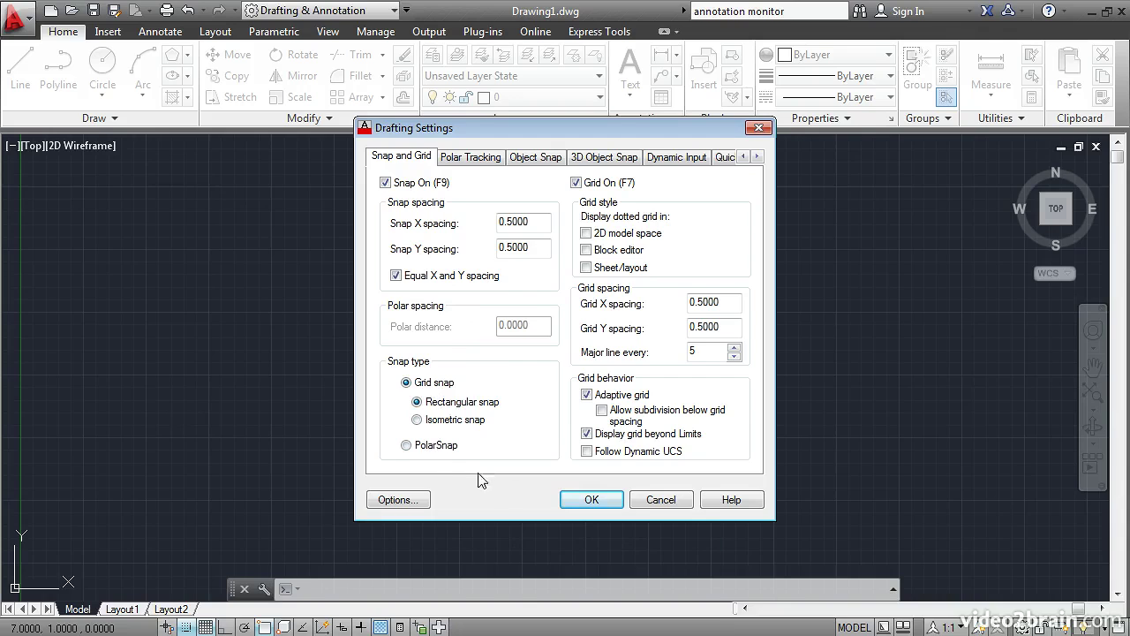
click(574, 500)
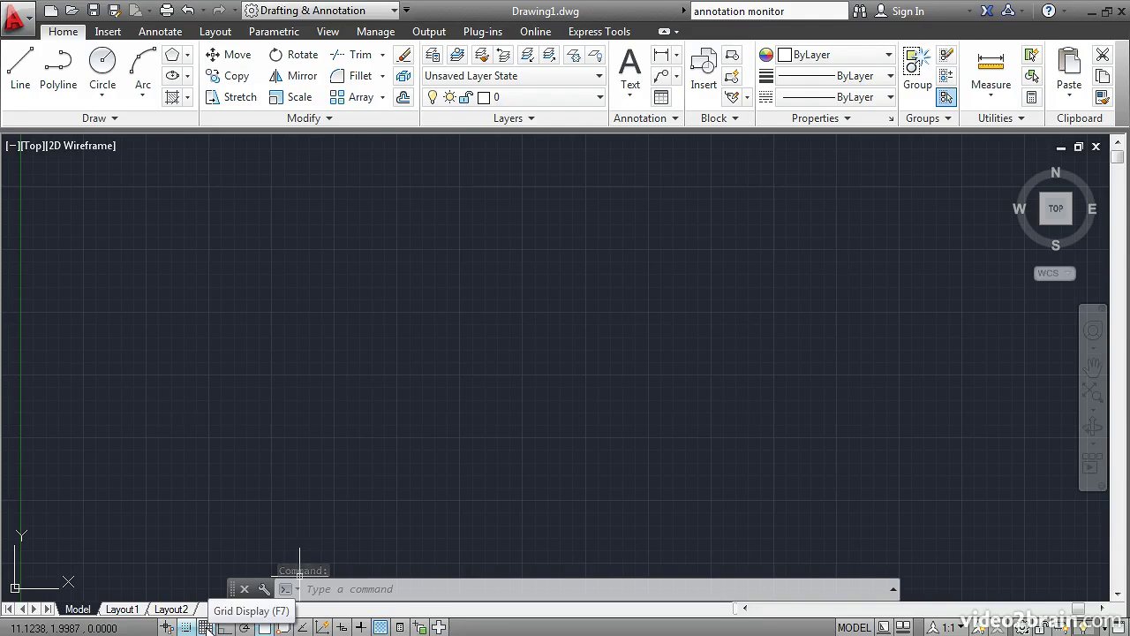
Step: Toggle the grid display off and back on, and review the grid spacing and behavior settings without changing them
click(206, 626)
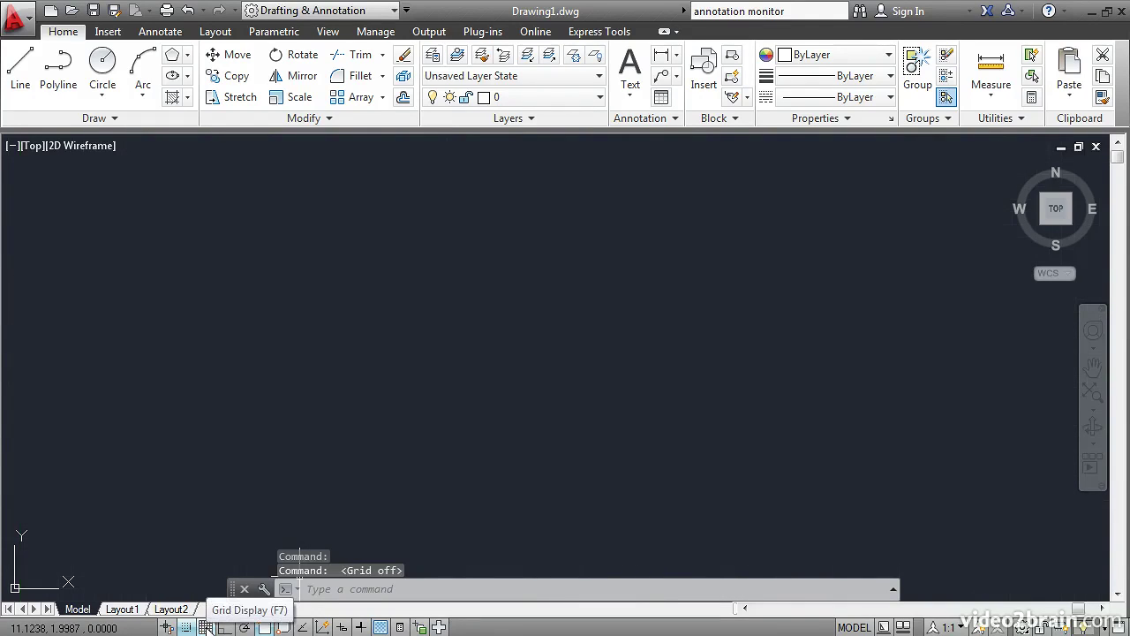
click(205, 626)
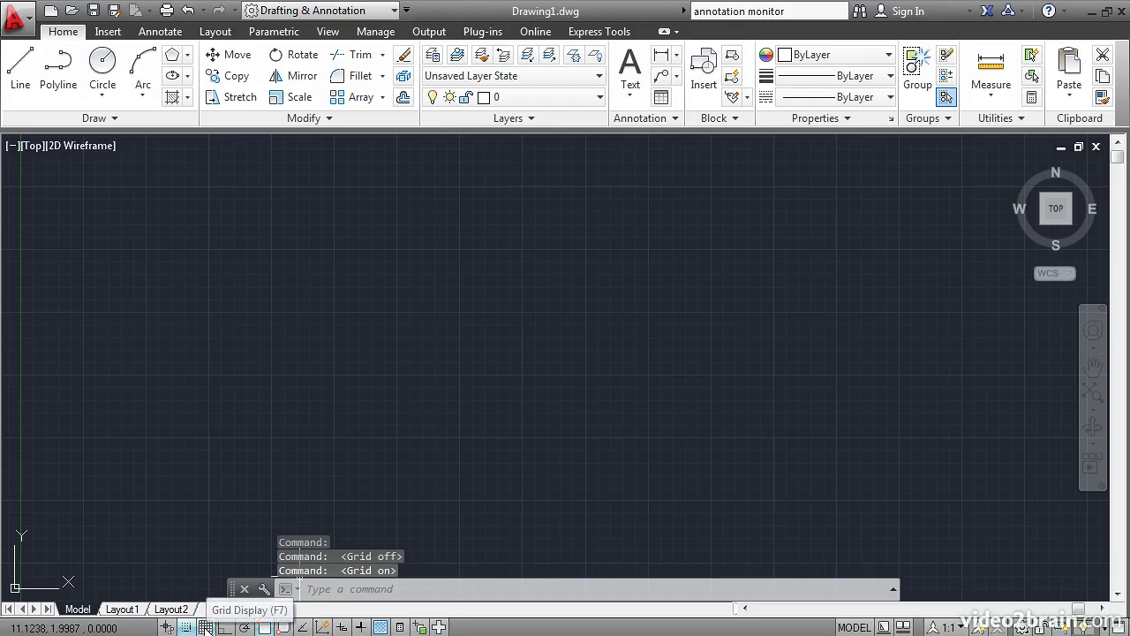
right_click(207, 626)
click(256, 594)
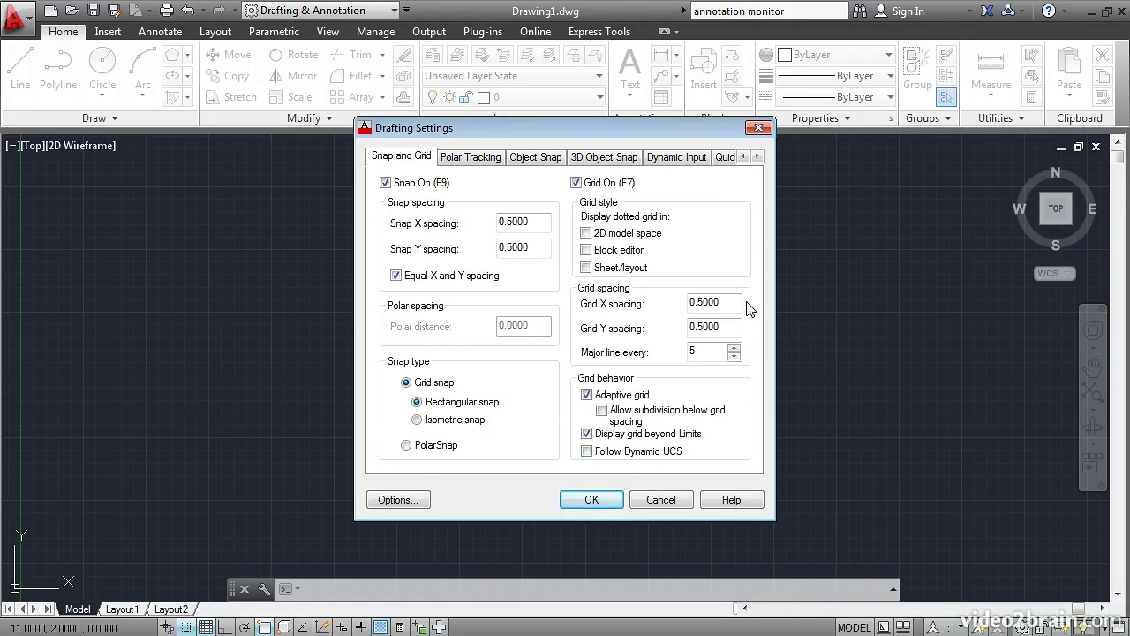
click(655, 500)
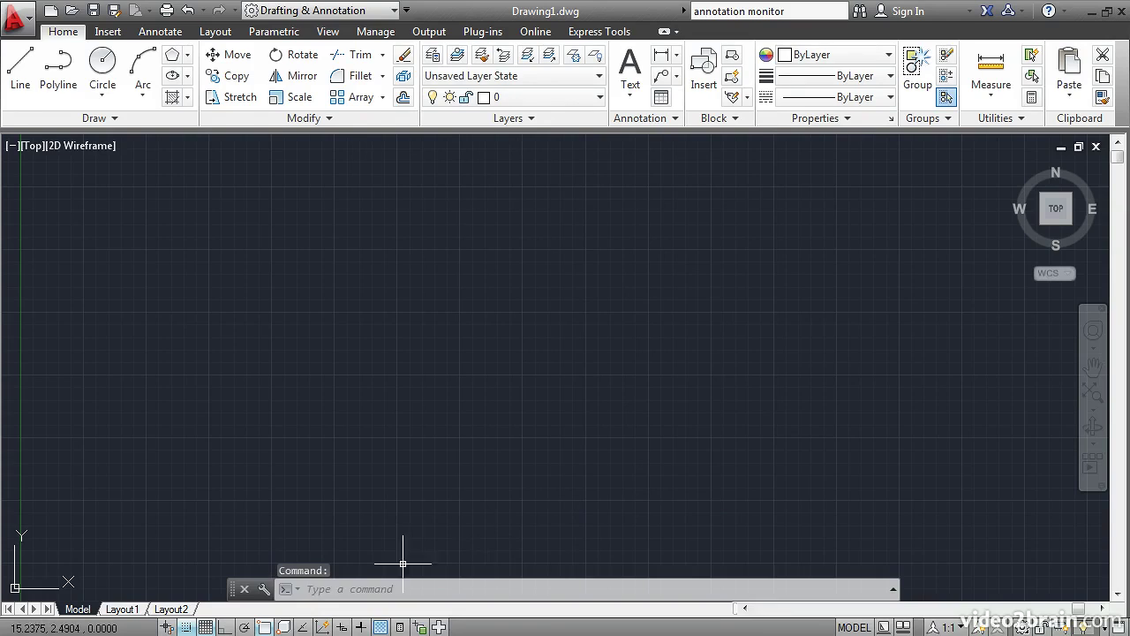
Step: Turn Ortho Mode on and back off
click(224, 625)
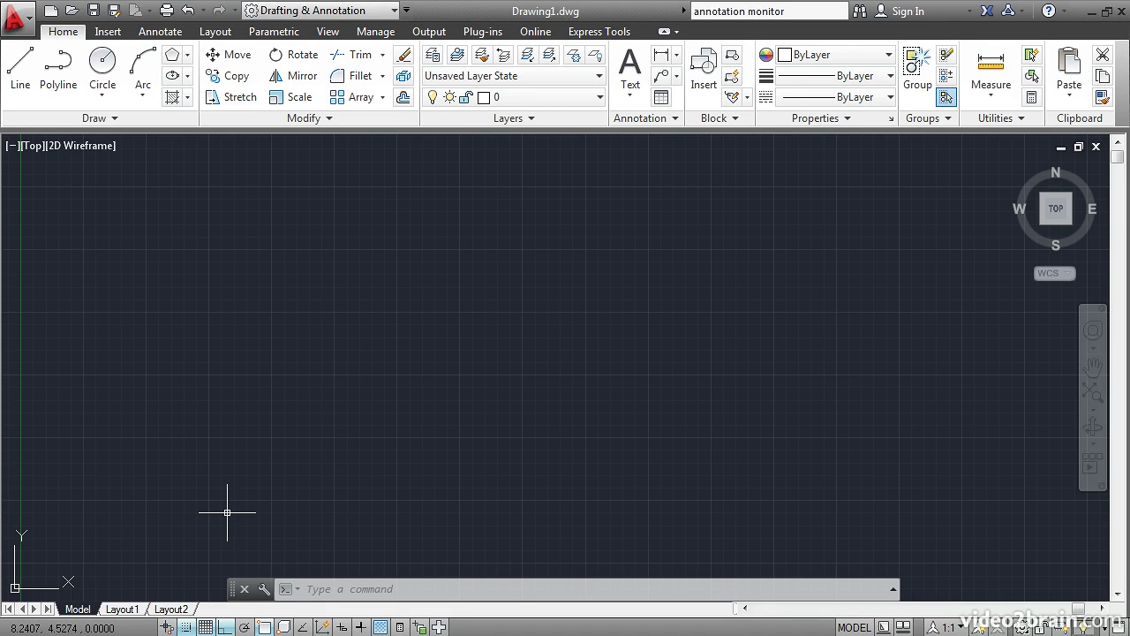
click(225, 627)
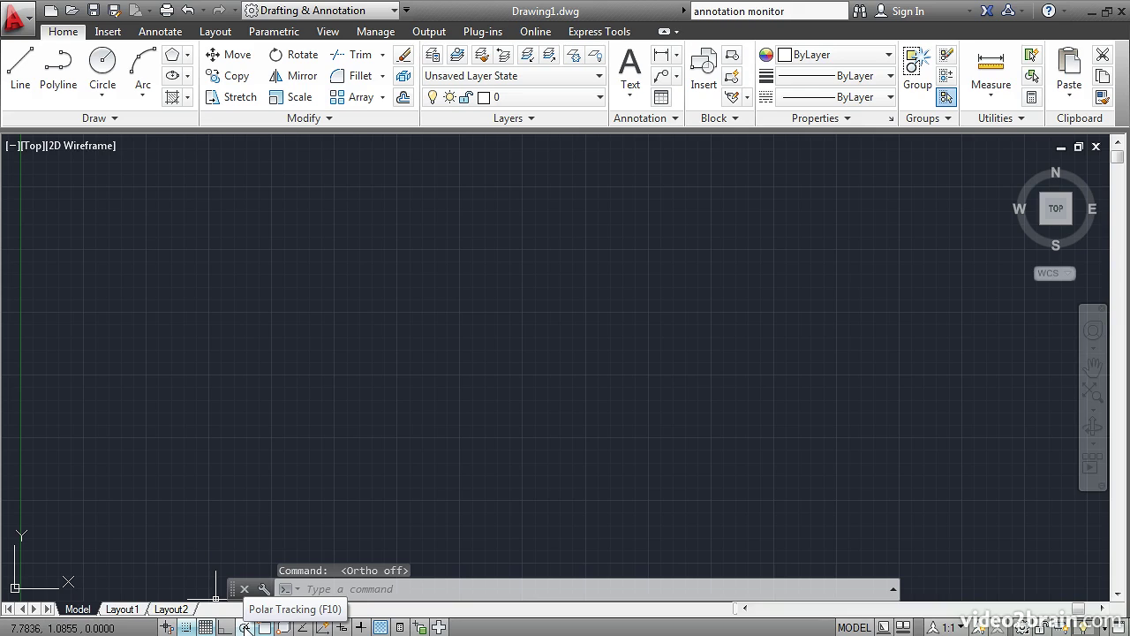
Step: Turn on Polar Tracking with a 45-degree angle increment
click(246, 627)
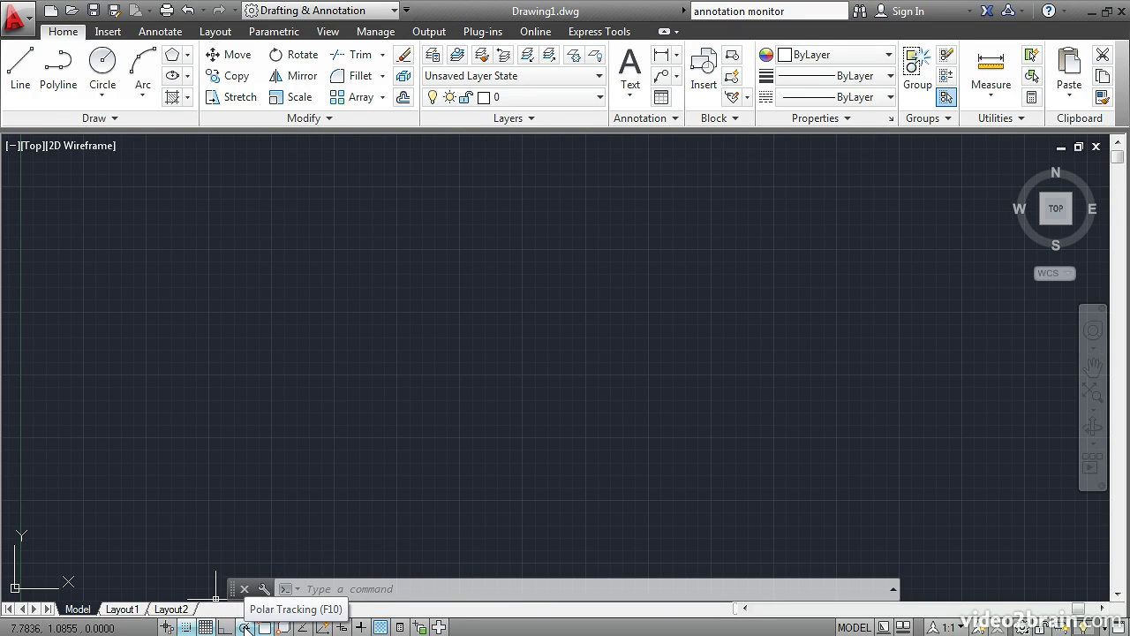
right_click(246, 627)
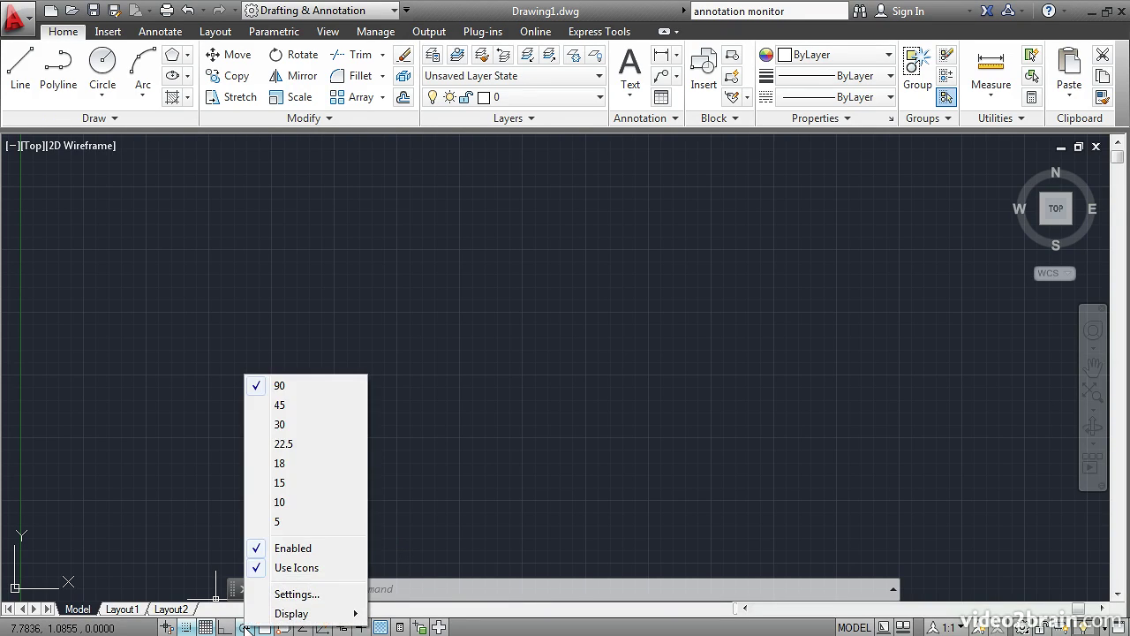
click(294, 408)
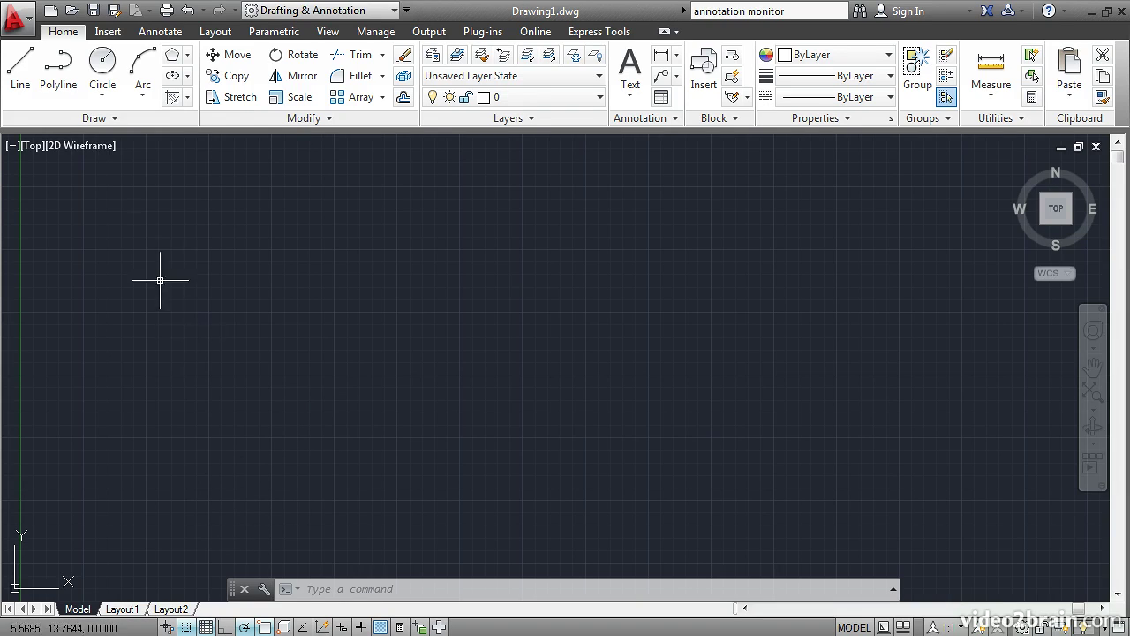
Step: Draw three connected lines: up at 45° from (9, 12) to (12.75, 15.75), horizontally to (19, 15.75), and diagonally down at 45° to the right
click(21, 69)
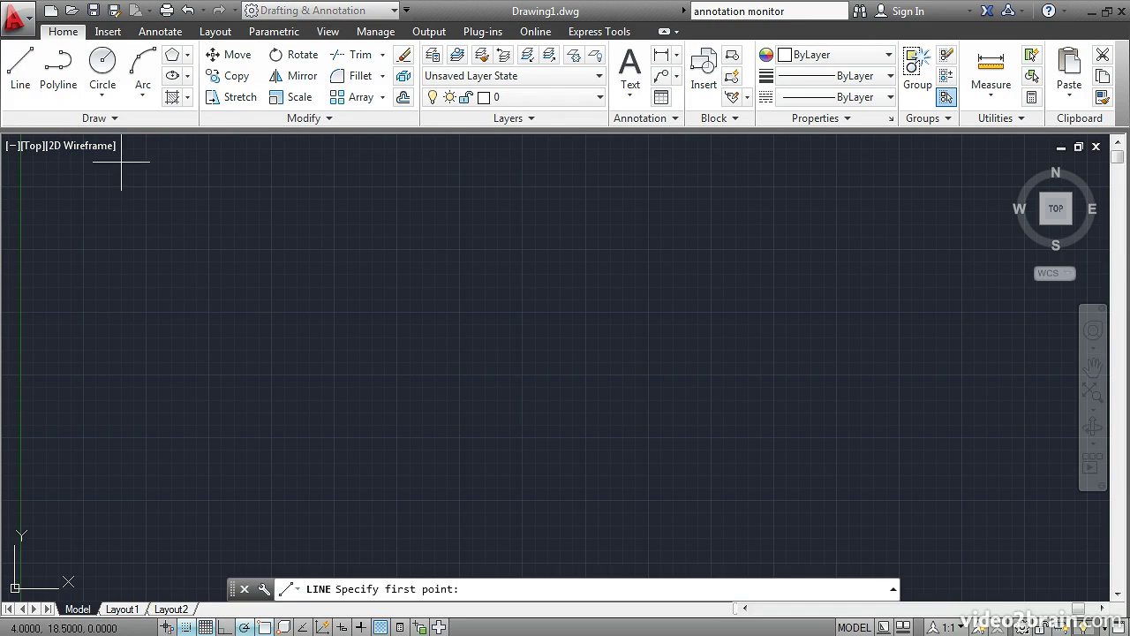
click(246, 324)
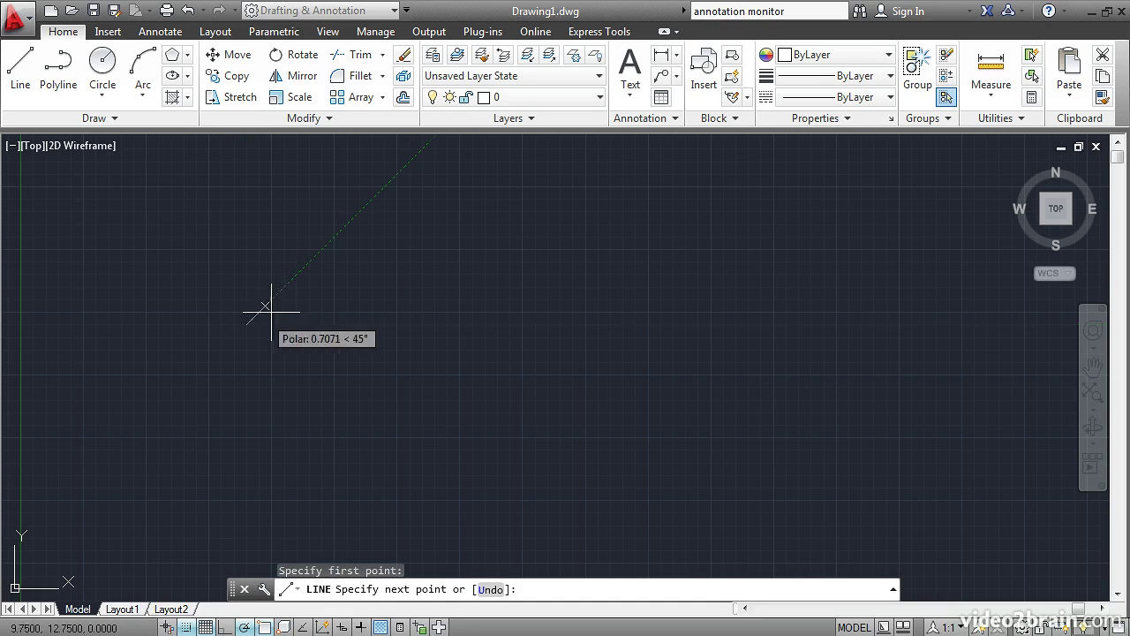
click(340, 231)
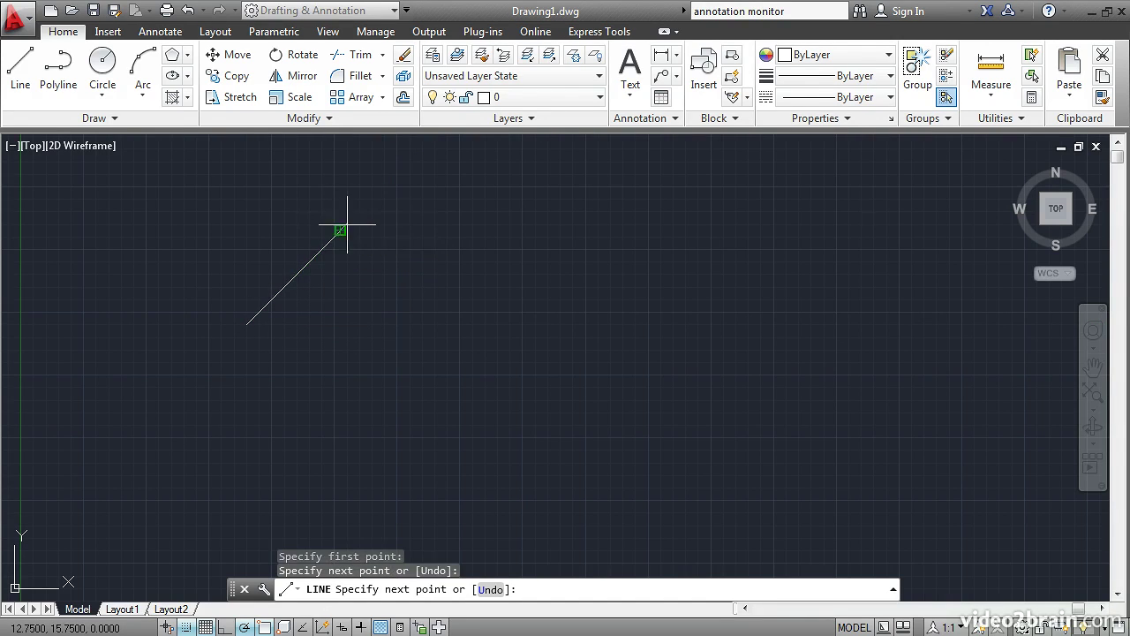
click(497, 230)
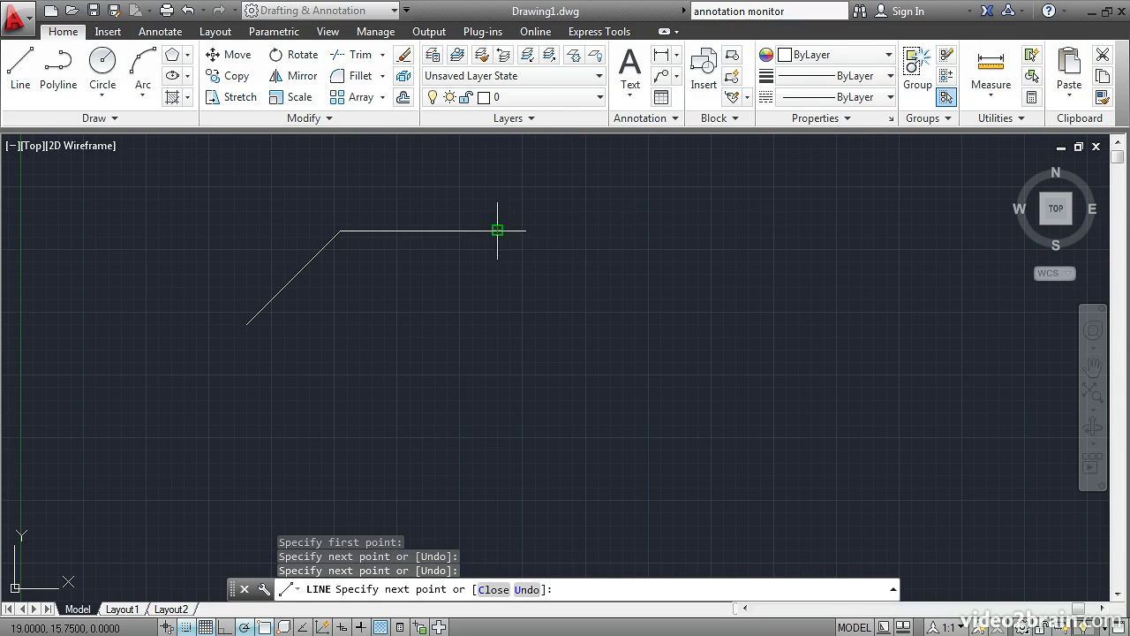
click(609, 338)
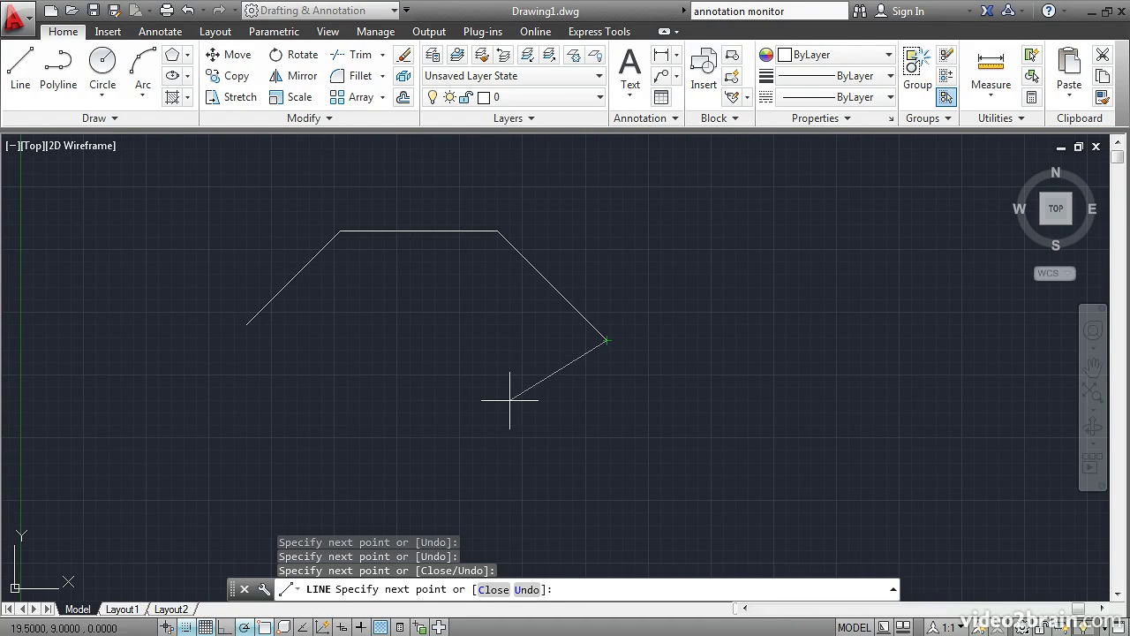
Step: Turn Snap Mode off and add a last freely angled line down to the left, ending at about (16.6, 9.3)
click(188, 626)
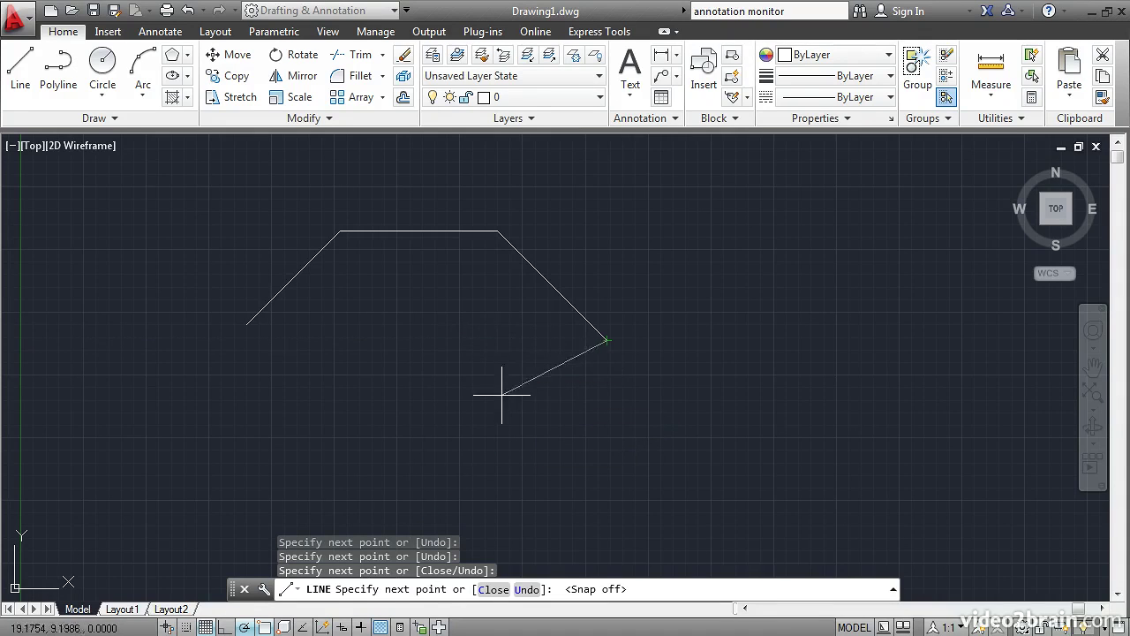
click(438, 390)
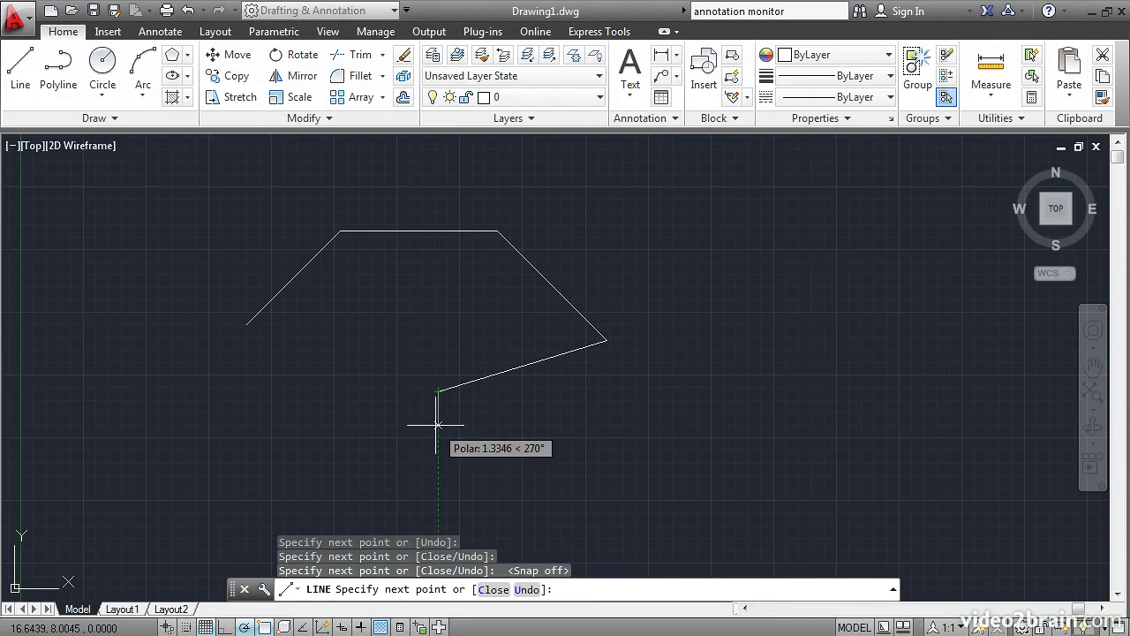
key(Return)
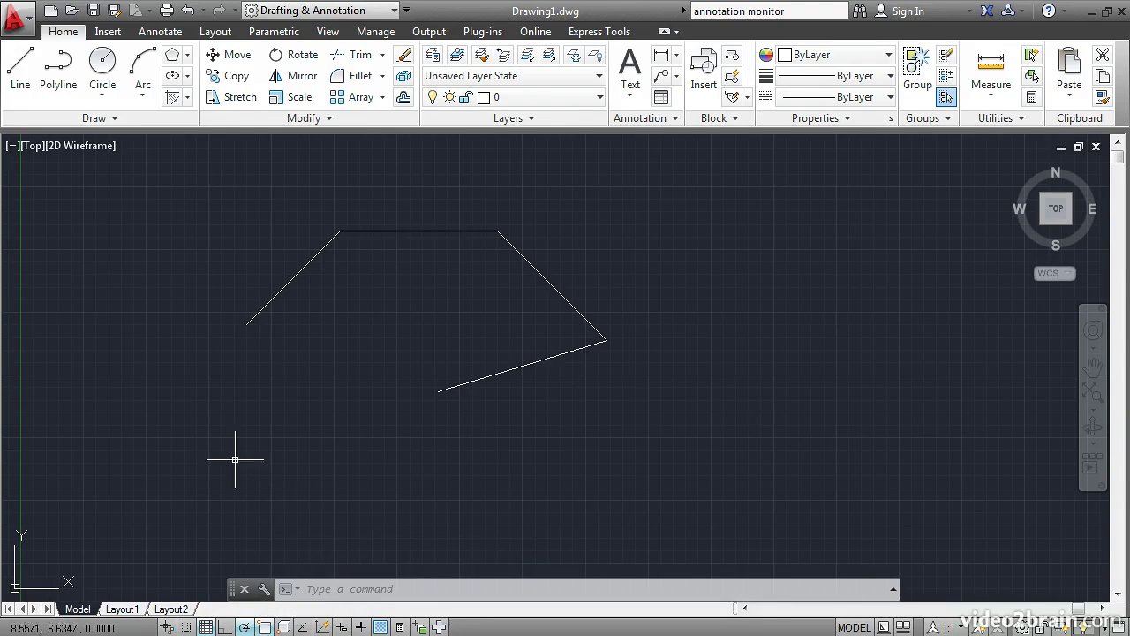
Step: Close the outline with a line from its leftmost endpoint to its lowest endpoint
click(21, 66)
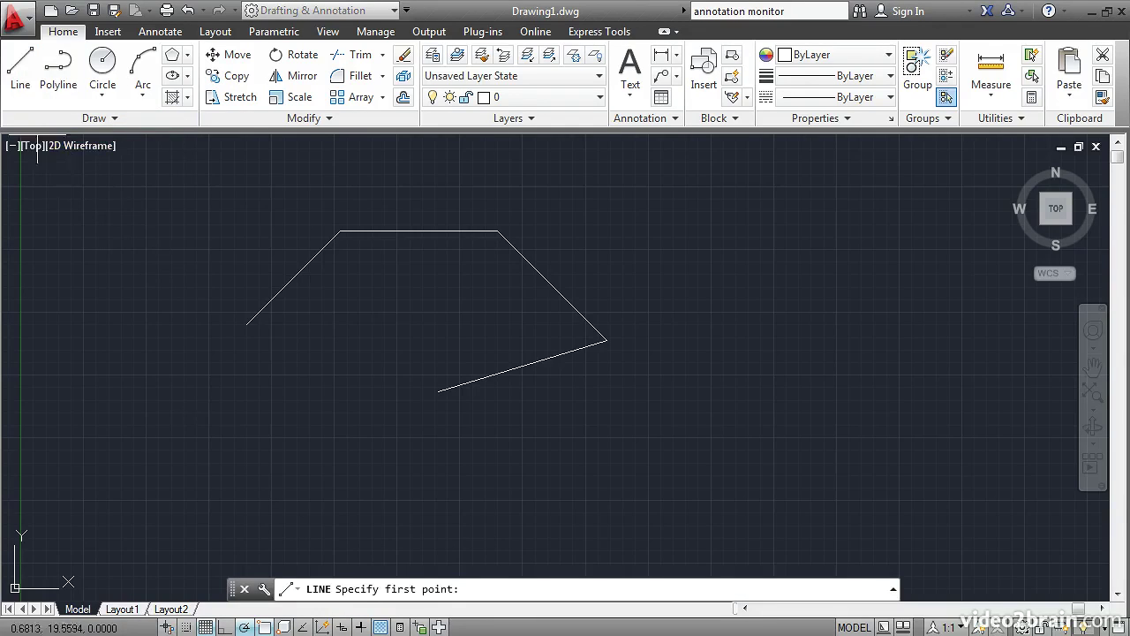
click(246, 324)
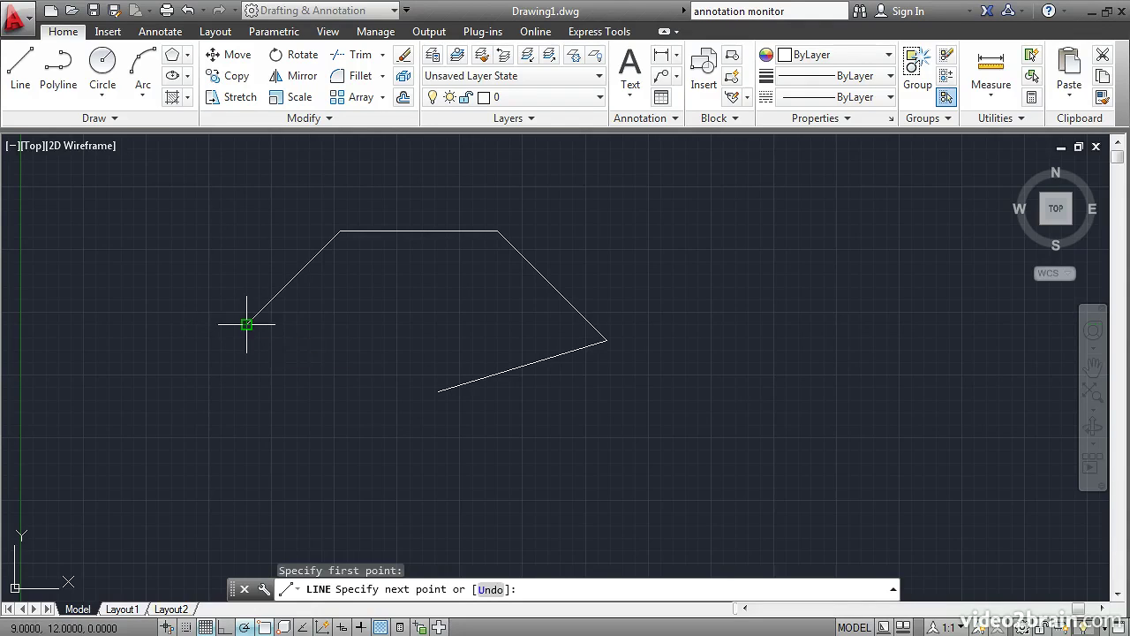
click(439, 391)
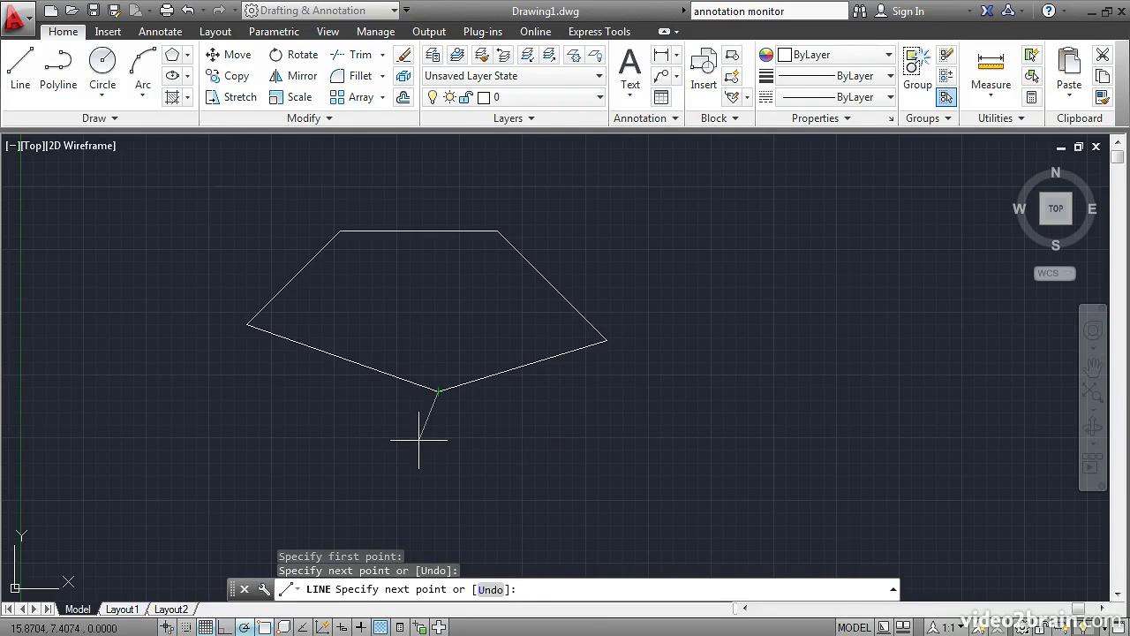
key(Return)
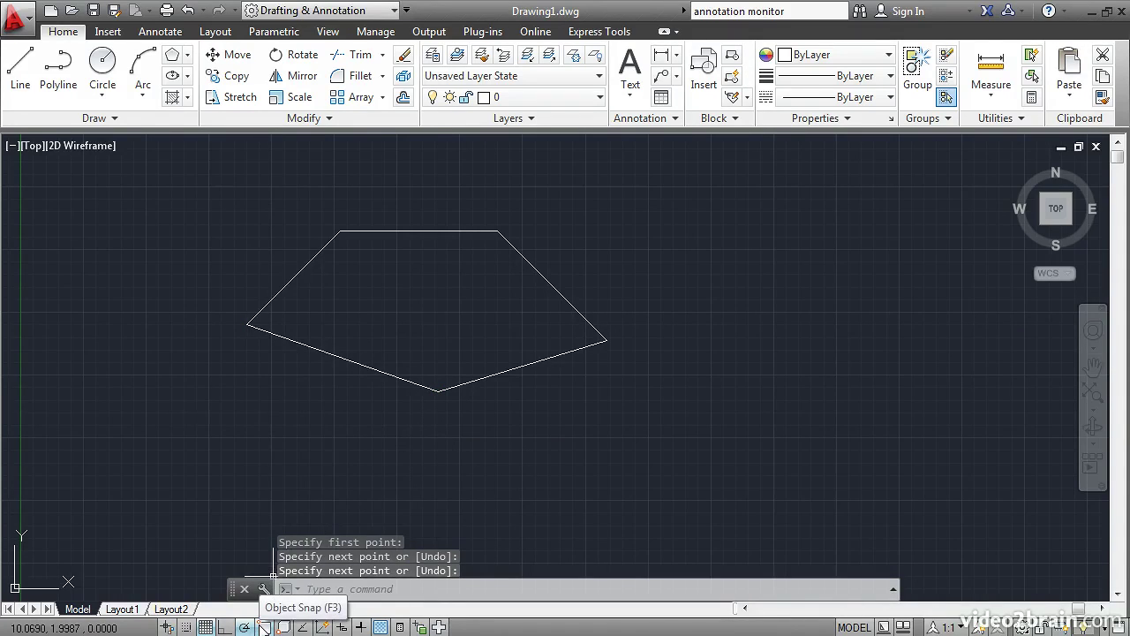
Step: Review the available object snap modes in the drafting settings without changing them
right_click(264, 627)
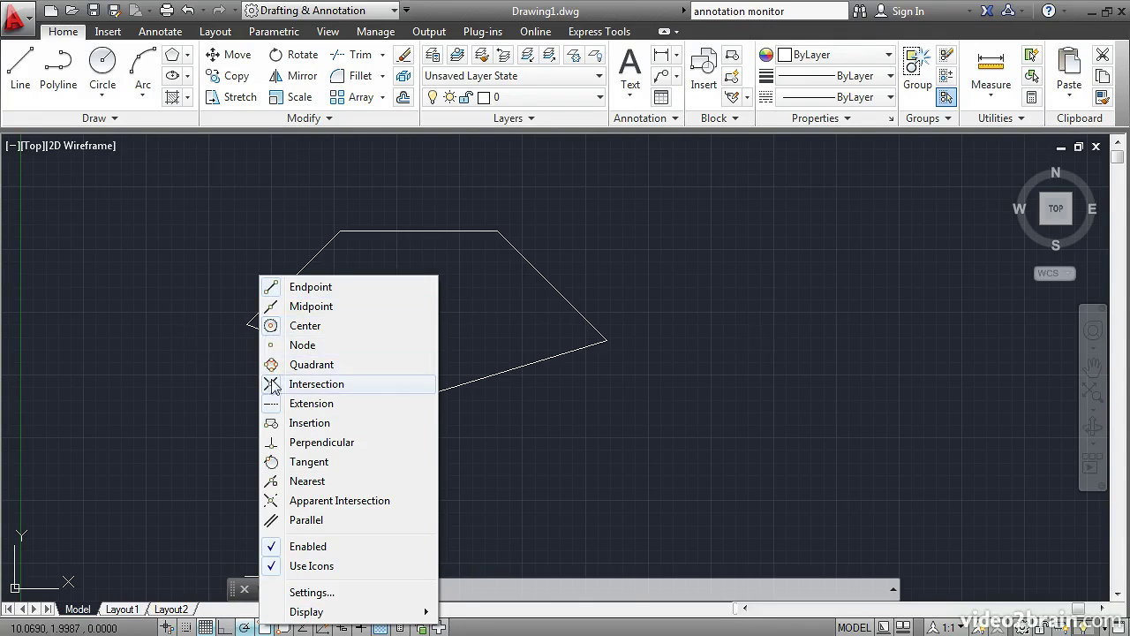
click(318, 593)
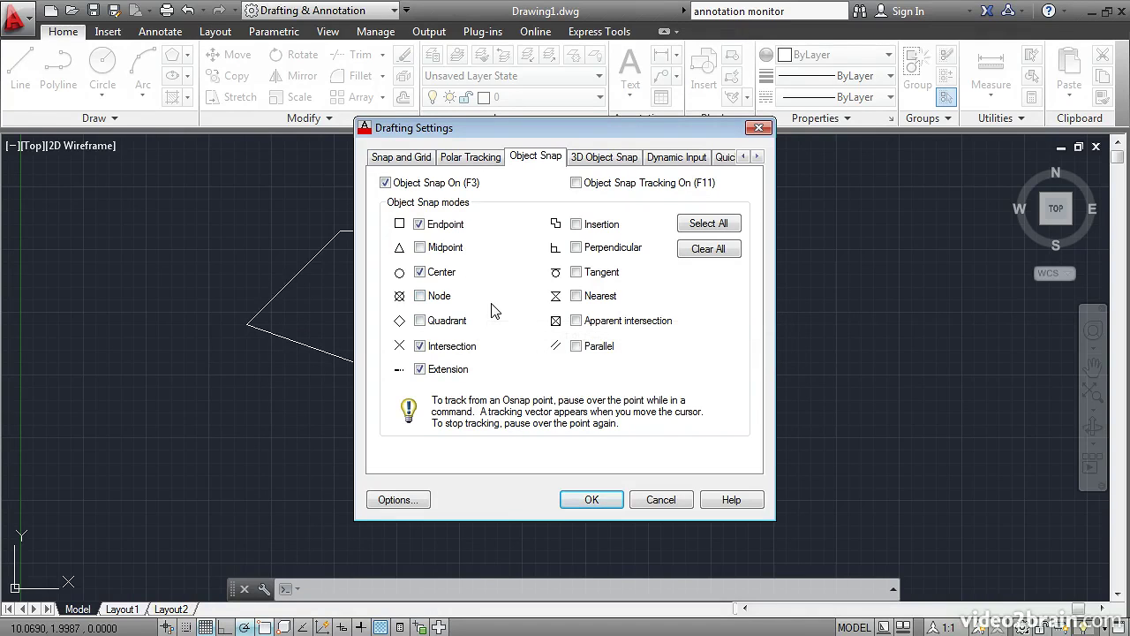
click(651, 499)
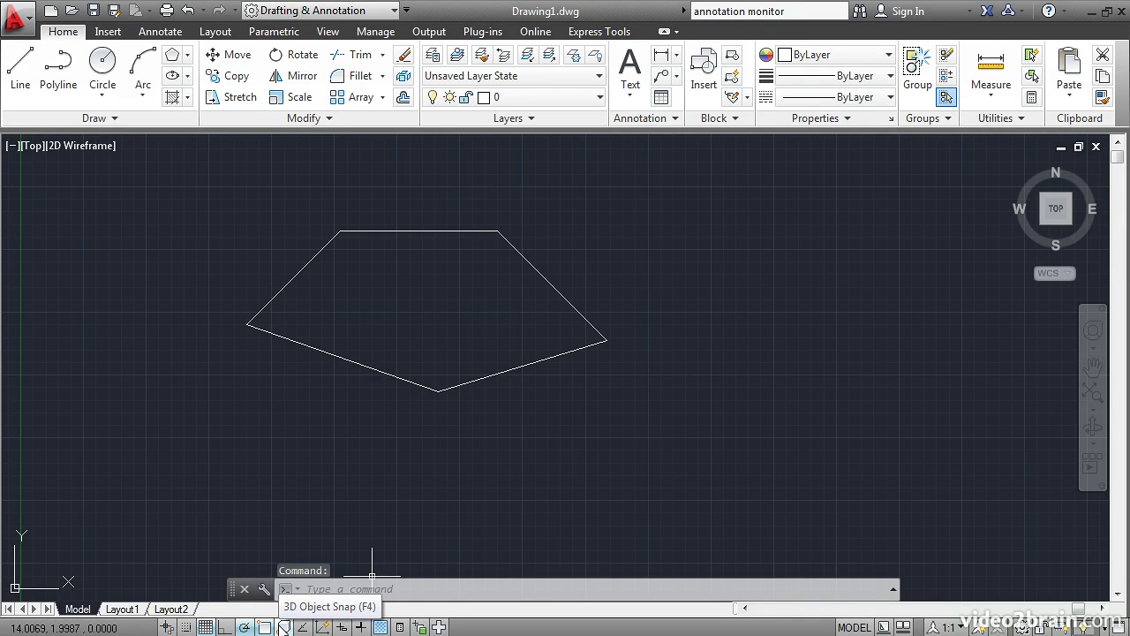
Step: Turn on 3D Object Snap, check its snap options, and turn on Object Snap Tracking
click(282, 626)
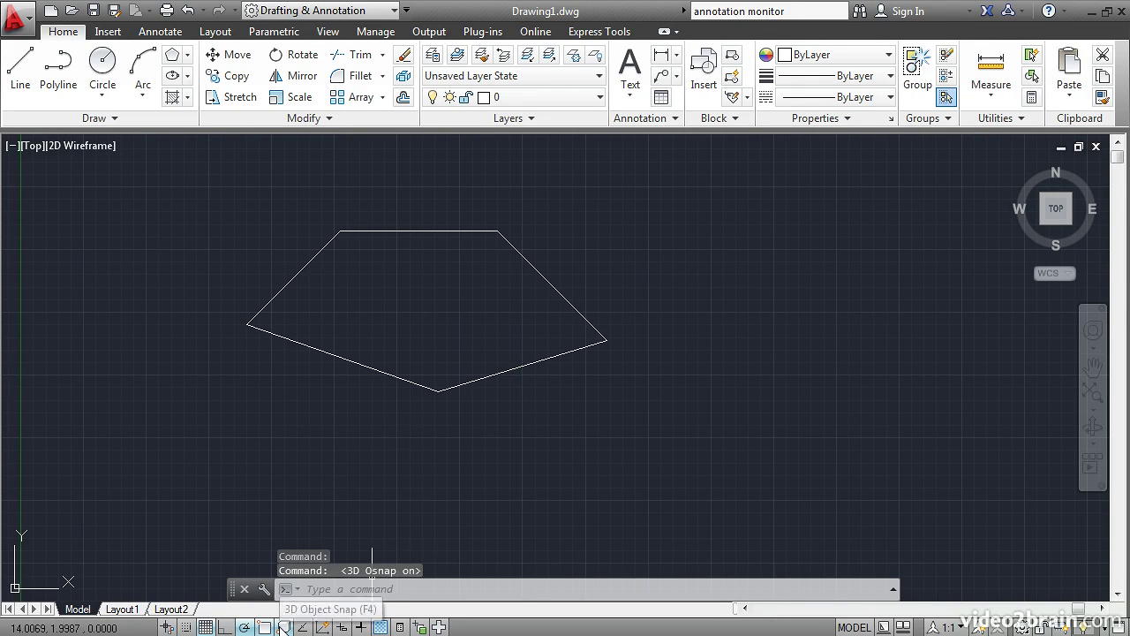
right_click(283, 626)
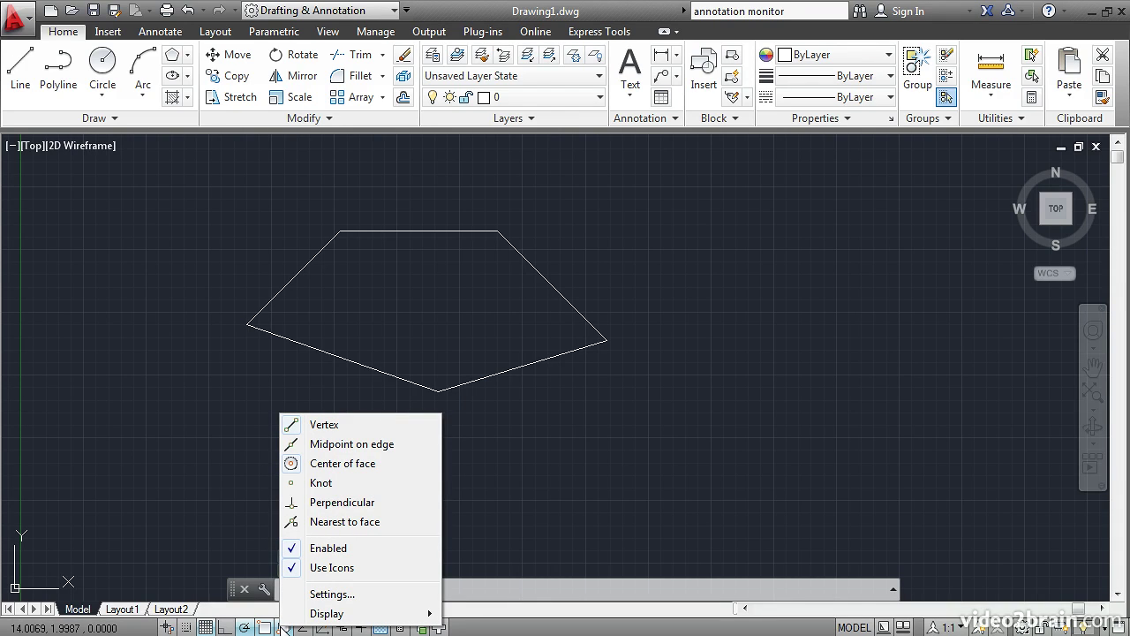
click(302, 627)
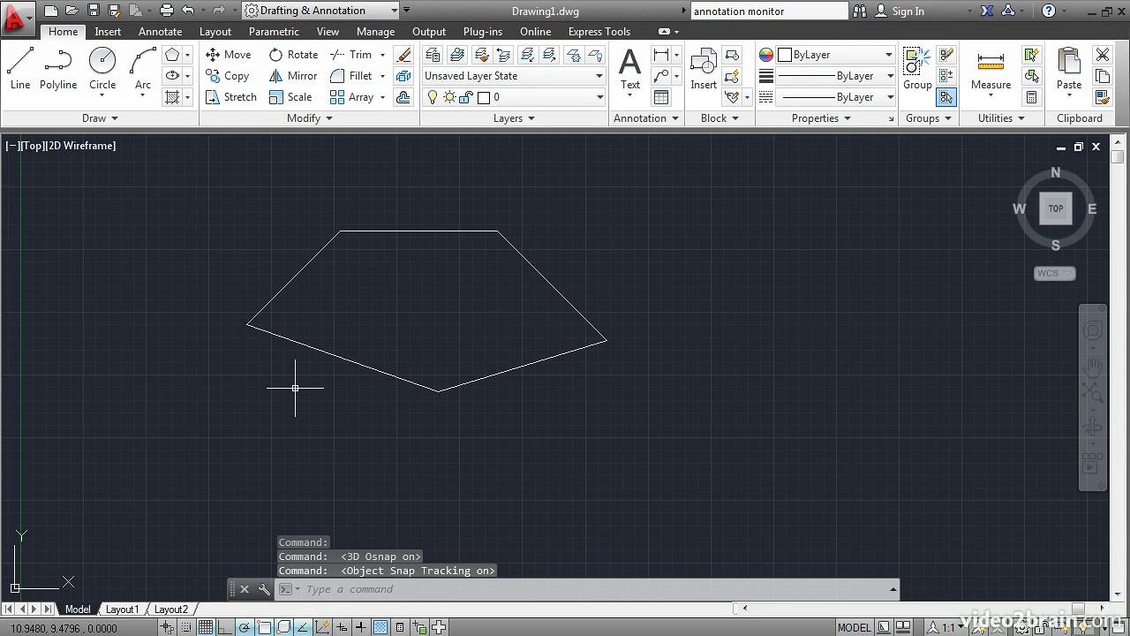
Step: Draw a vertical line from the outline's upper-left corner down to (12.75, 12), tracking the height of its leftmost endpoint
click(19, 70)
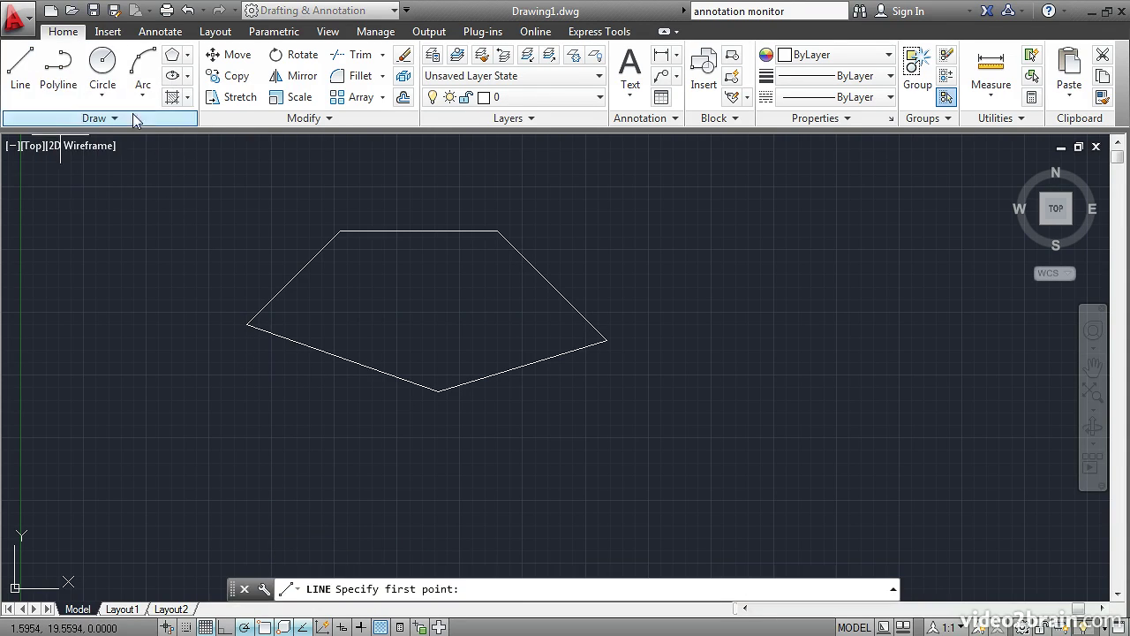
click(340, 231)
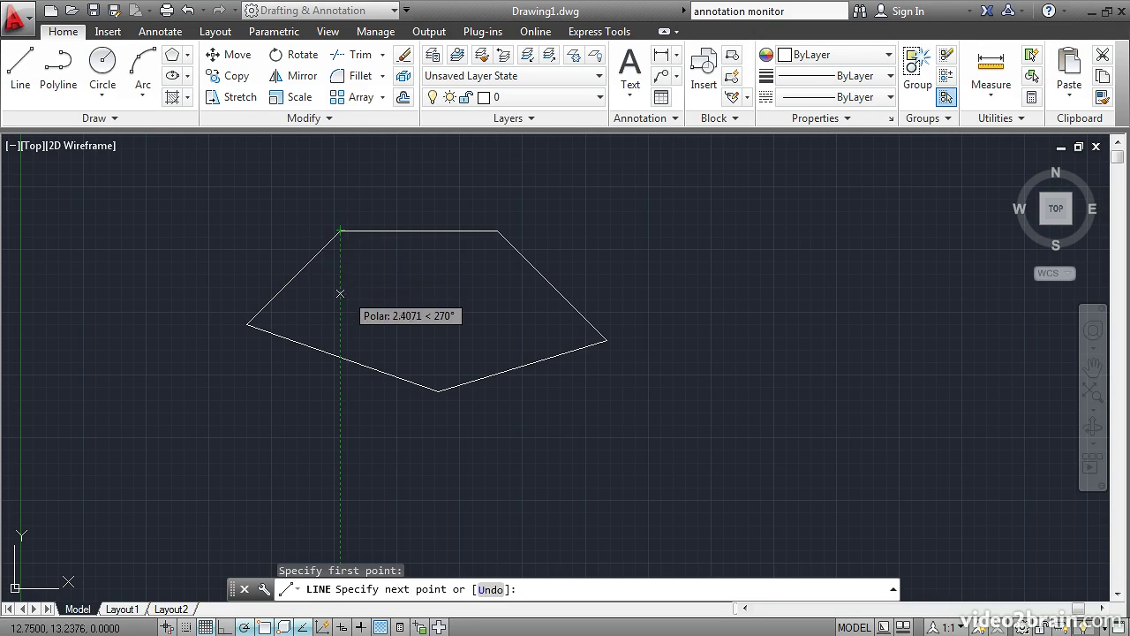
click(254, 325)
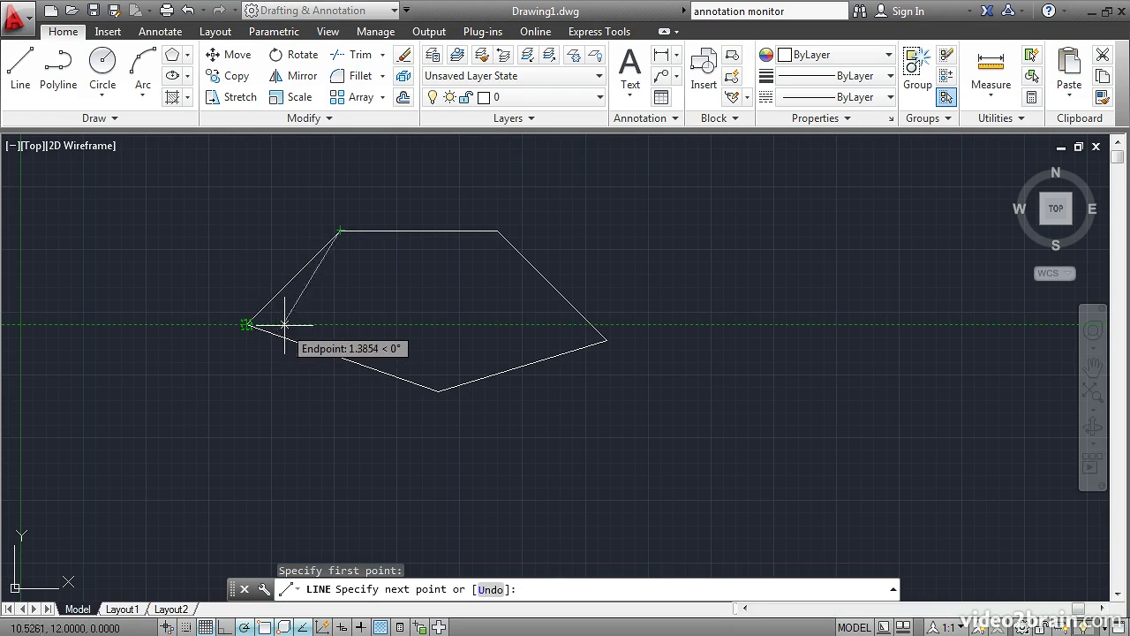
click(340, 325)
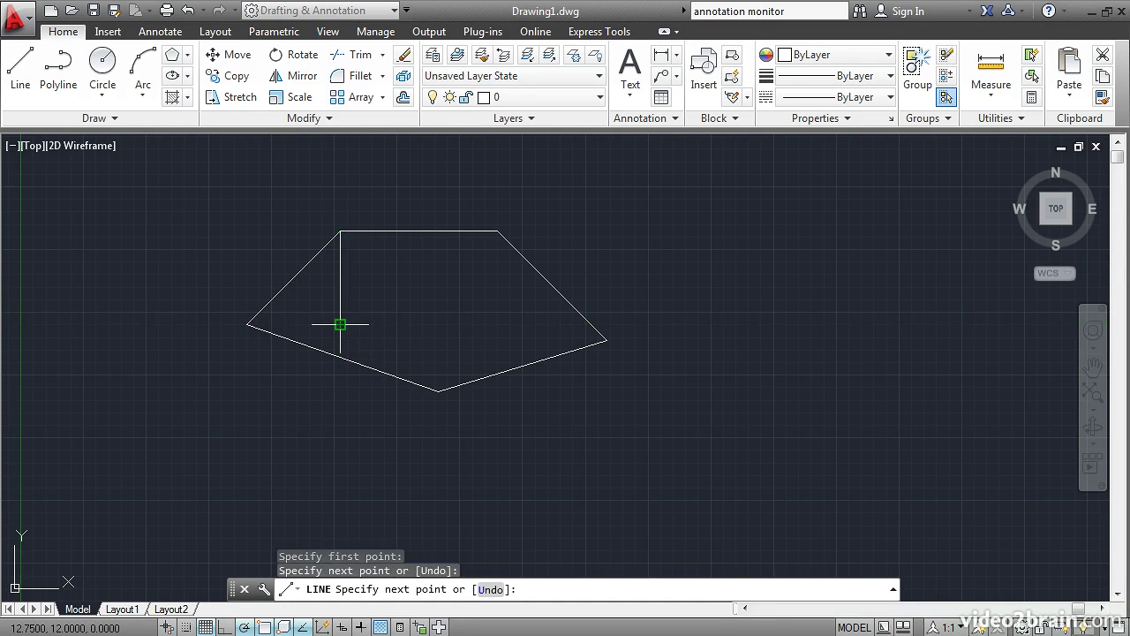
key(Return)
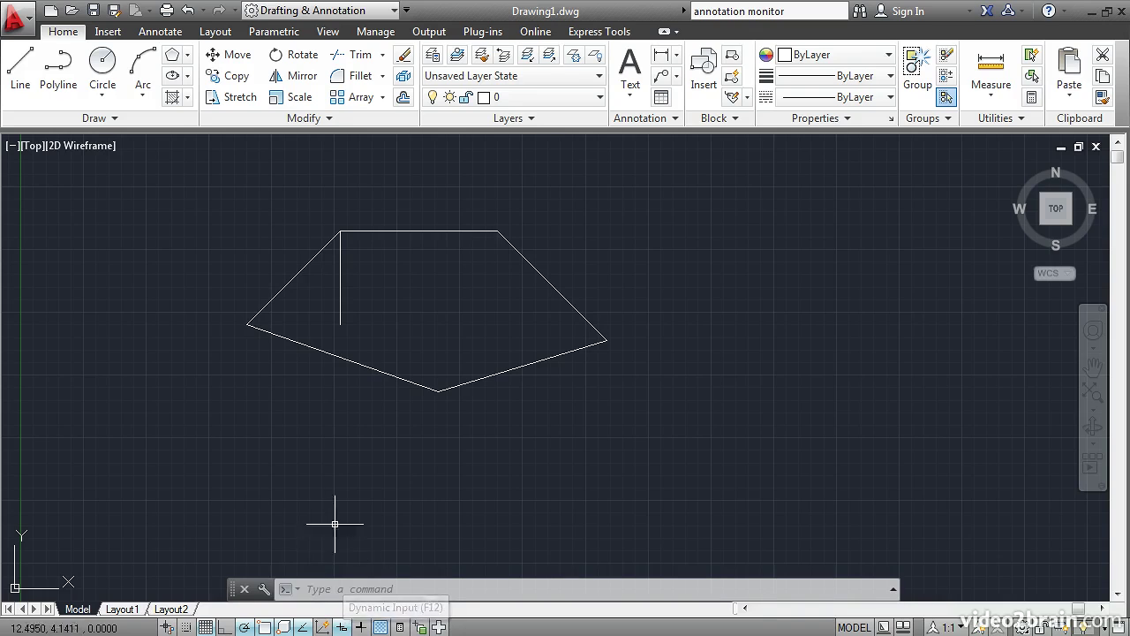
click(21, 75)
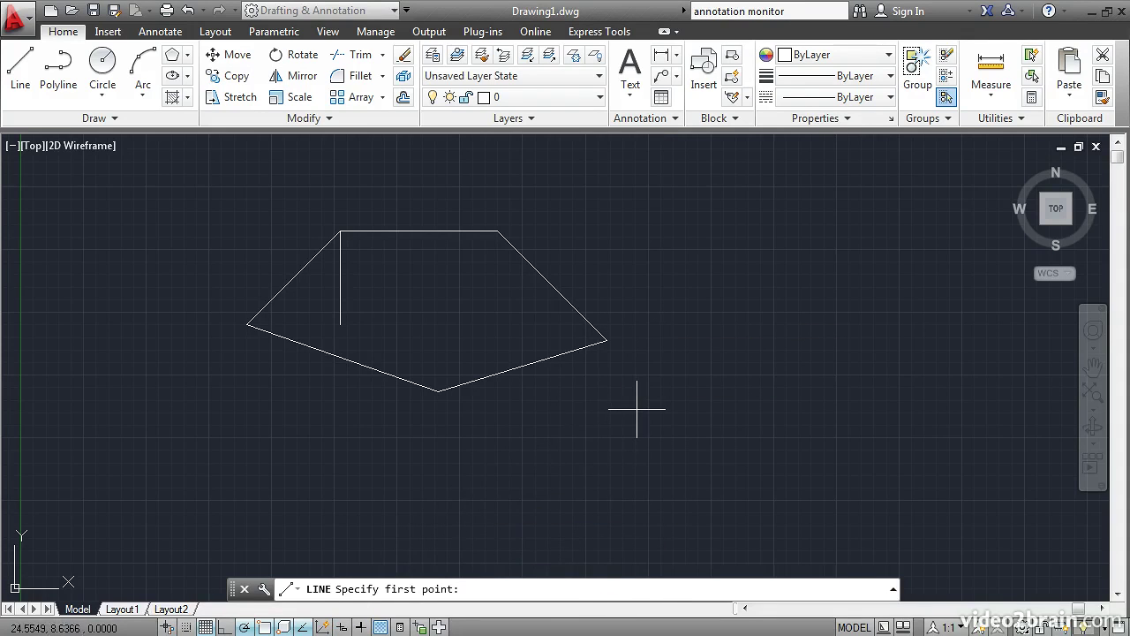
key(Escape)
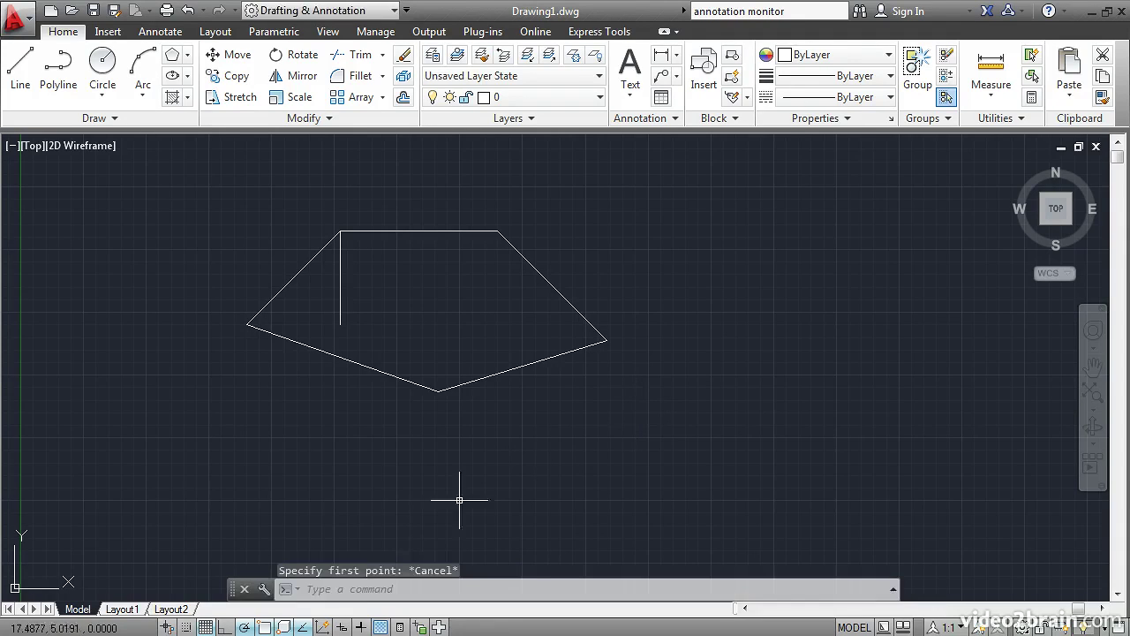
Step: Inspect the outline's lower-left line with Quick Properties switched on, and switch Quick Properties off again
click(399, 627)
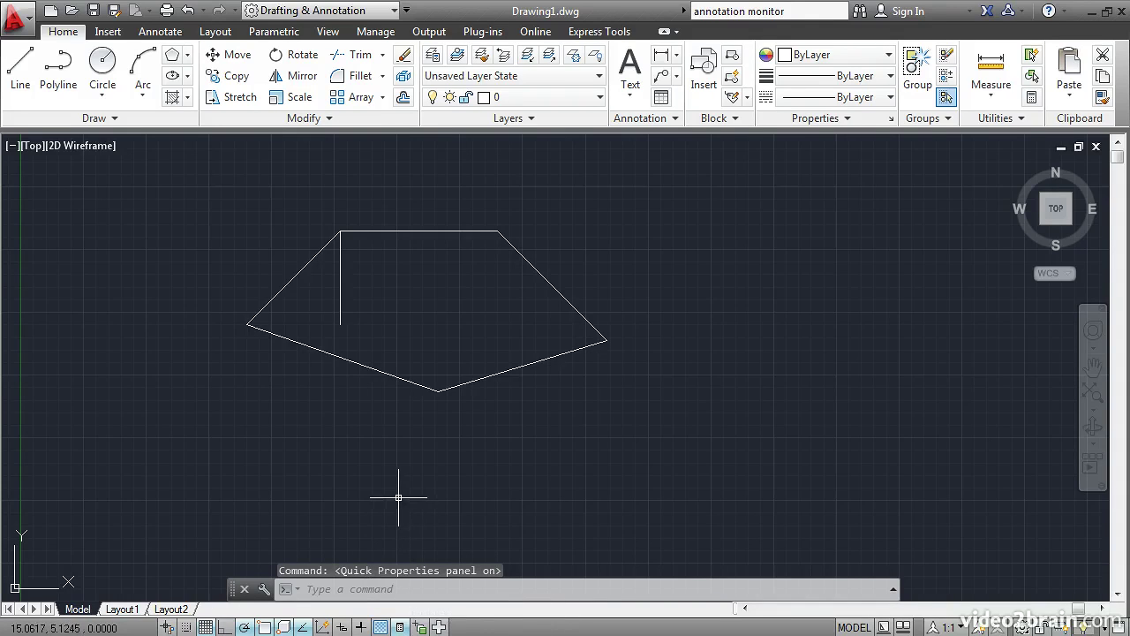
click(377, 371)
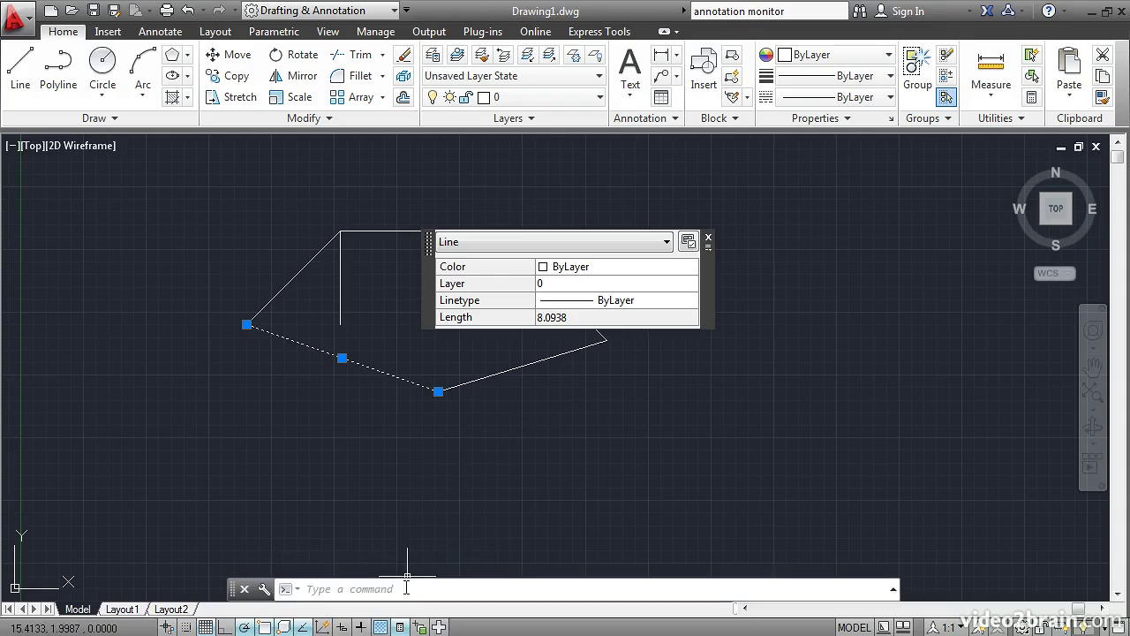
click(401, 627)
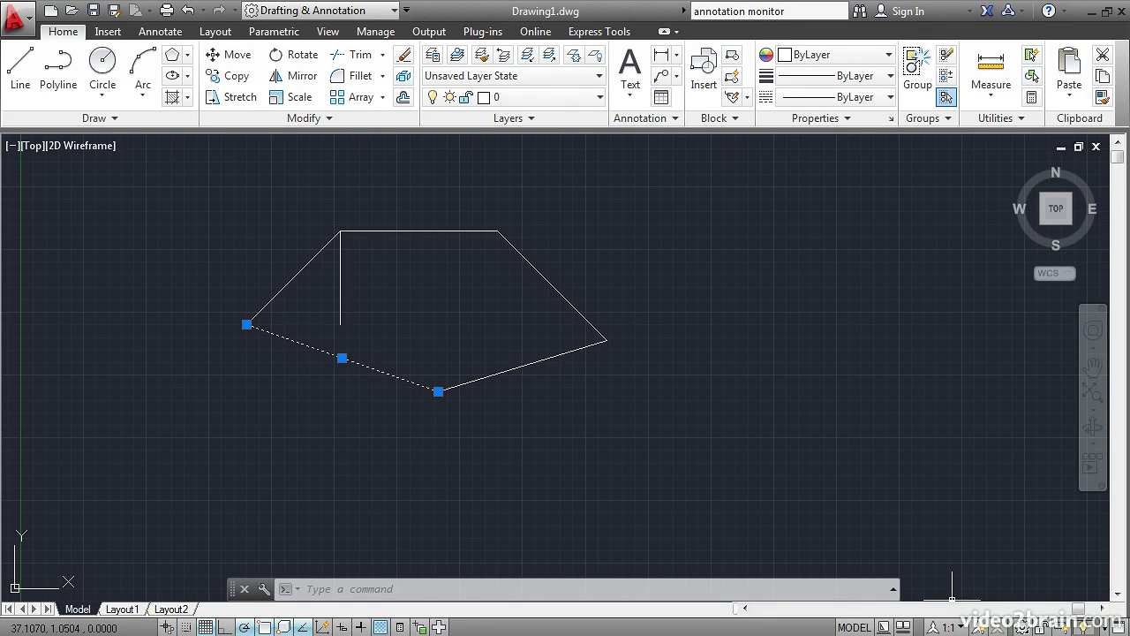
Step: Review the available workspaces without switching, and try Clean Screen by turning it on and back off
click(1021, 625)
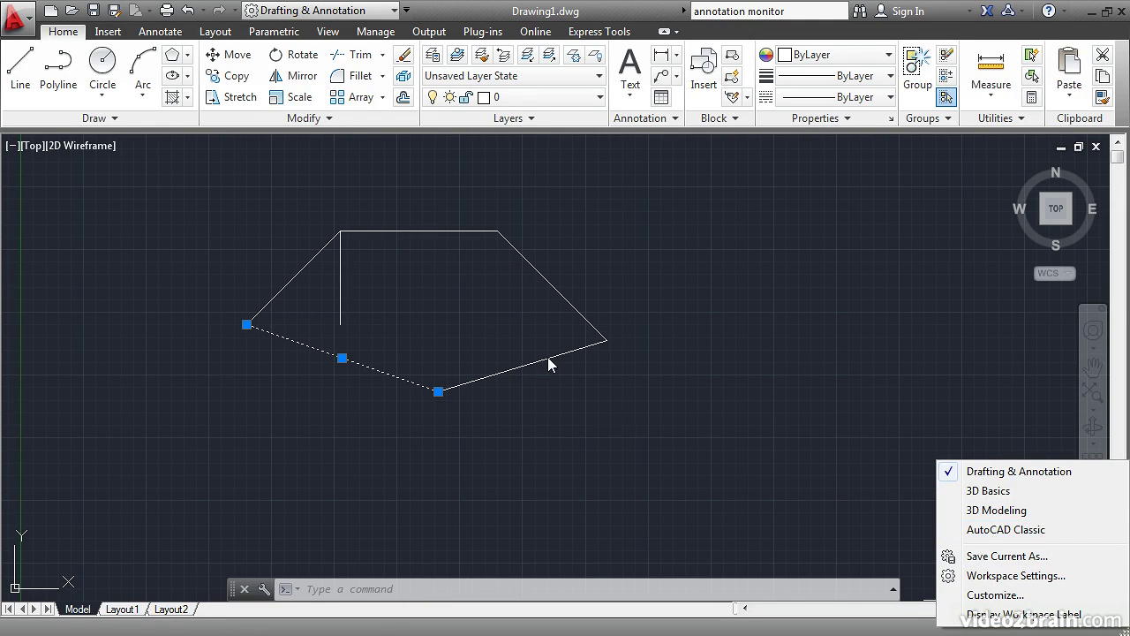
click(848, 426)
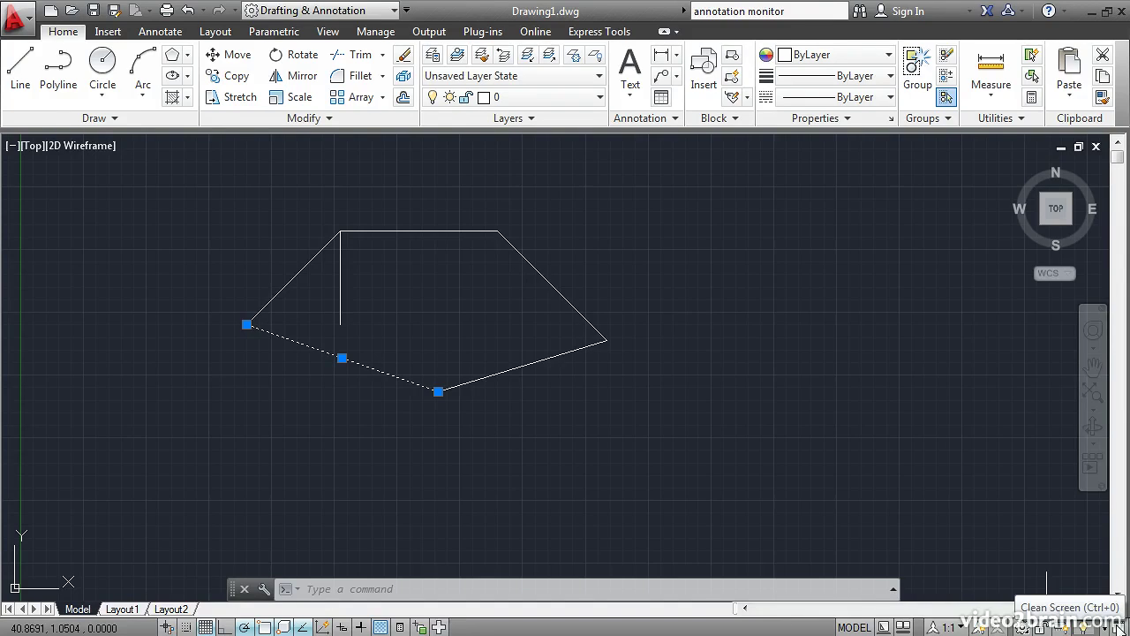
click(1116, 628)
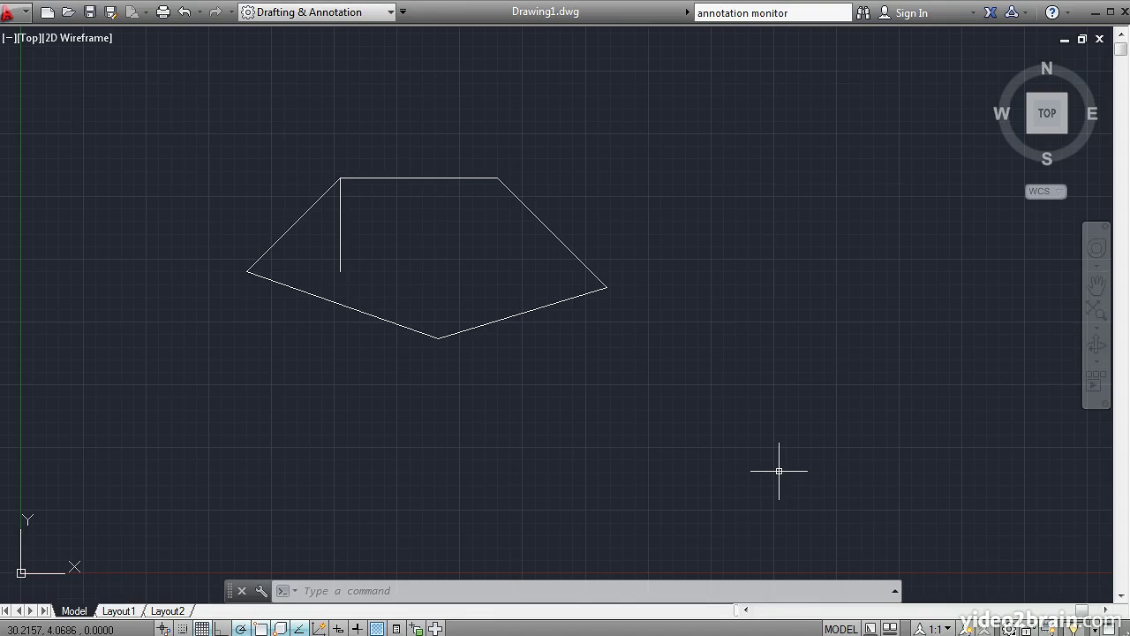
key(ctrl+0)
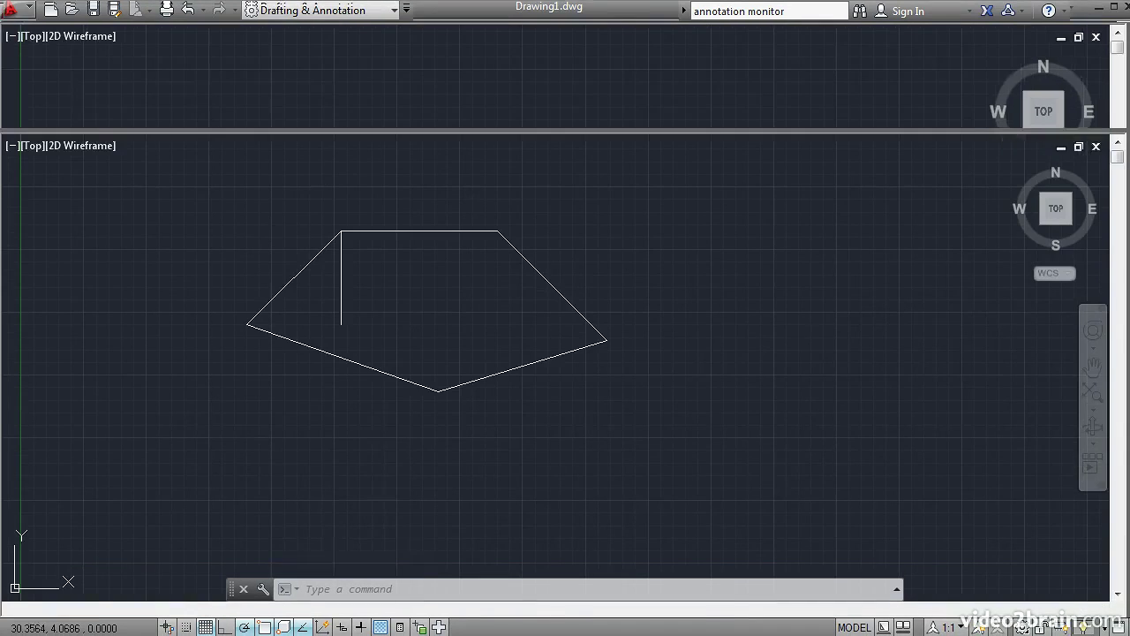